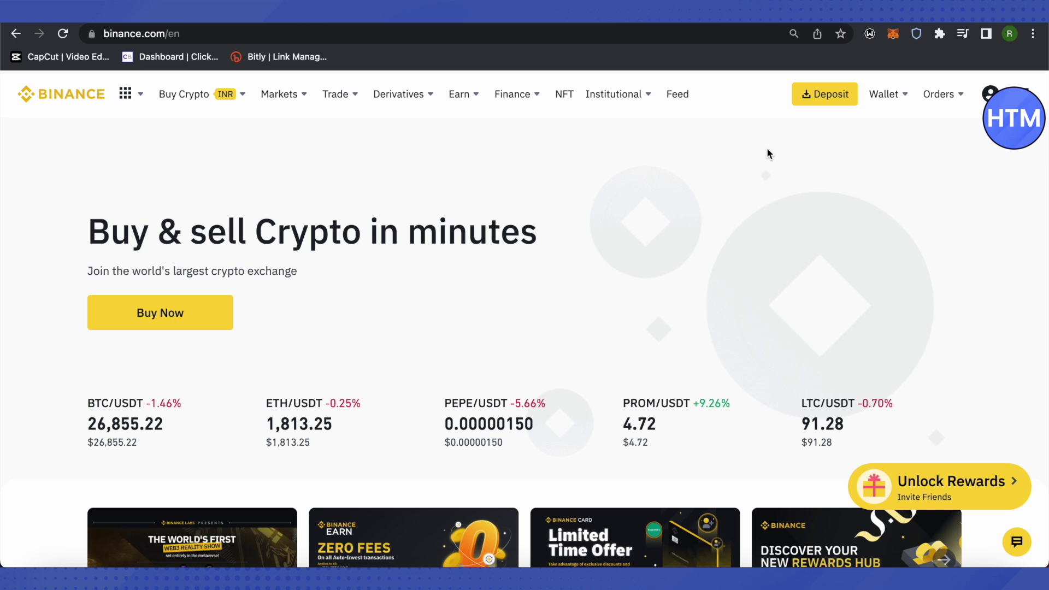
Go to Fiat and Spot (Deposit & Withdraw) from the Wallet menu
click(884, 94)
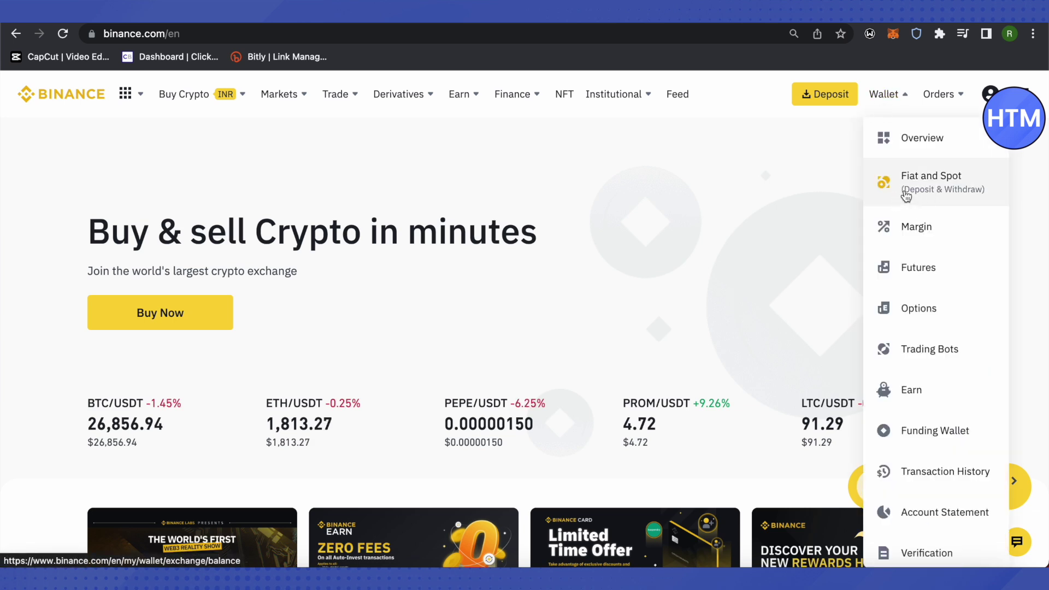
click(927, 182)
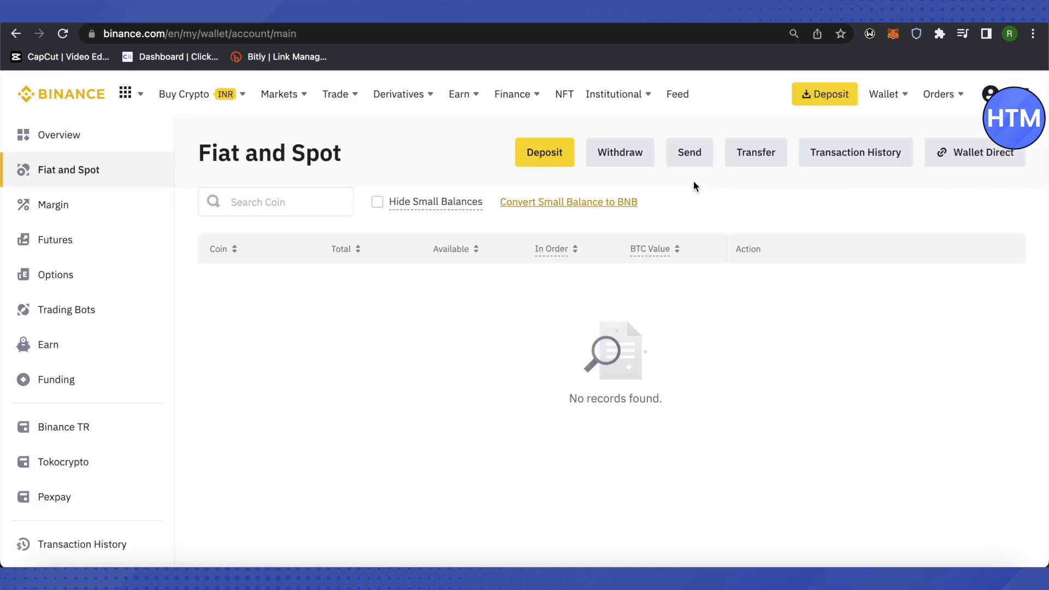
scroll(430, 262, down, 3)
scroll(484, 283, down, 5)
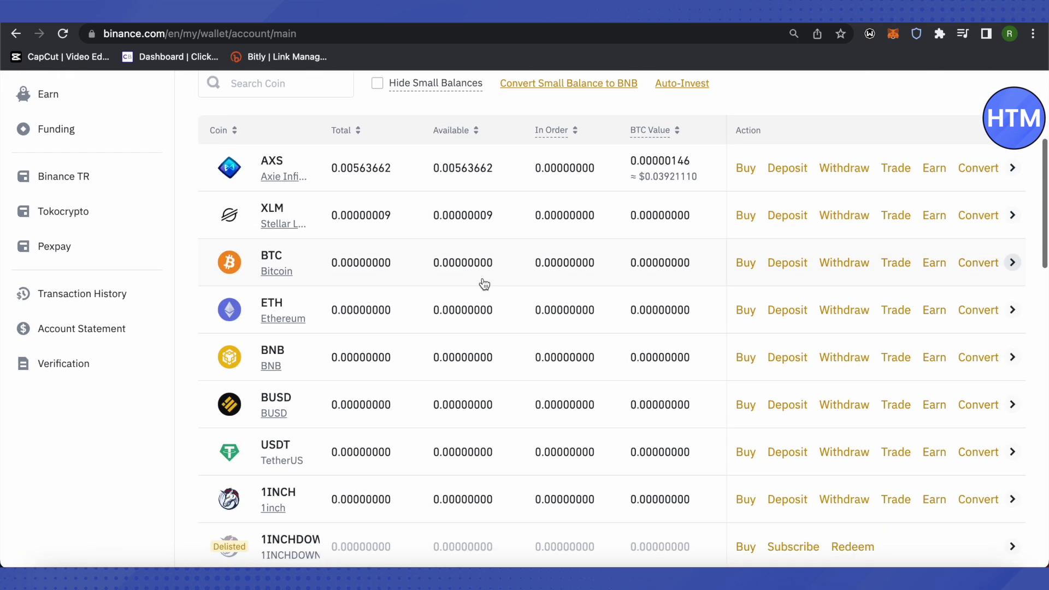
scroll(486, 284, up, 1)
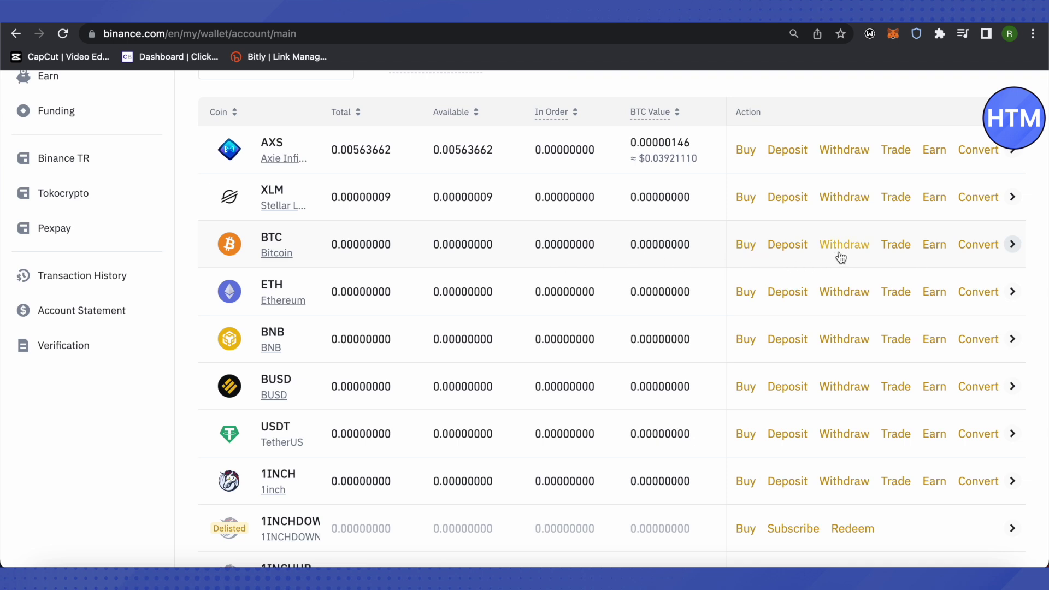
Start a BTC deposit from the BTC row of the balance list
click(788, 245)
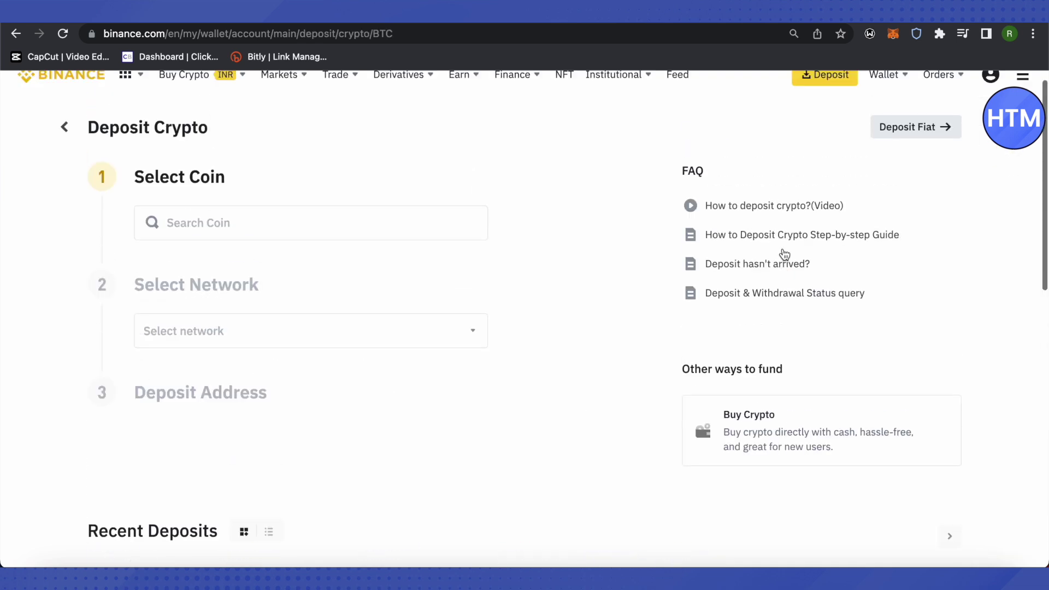
Choose the BTC Bitcoin network, generate the deposit address and copy it
click(314, 332)
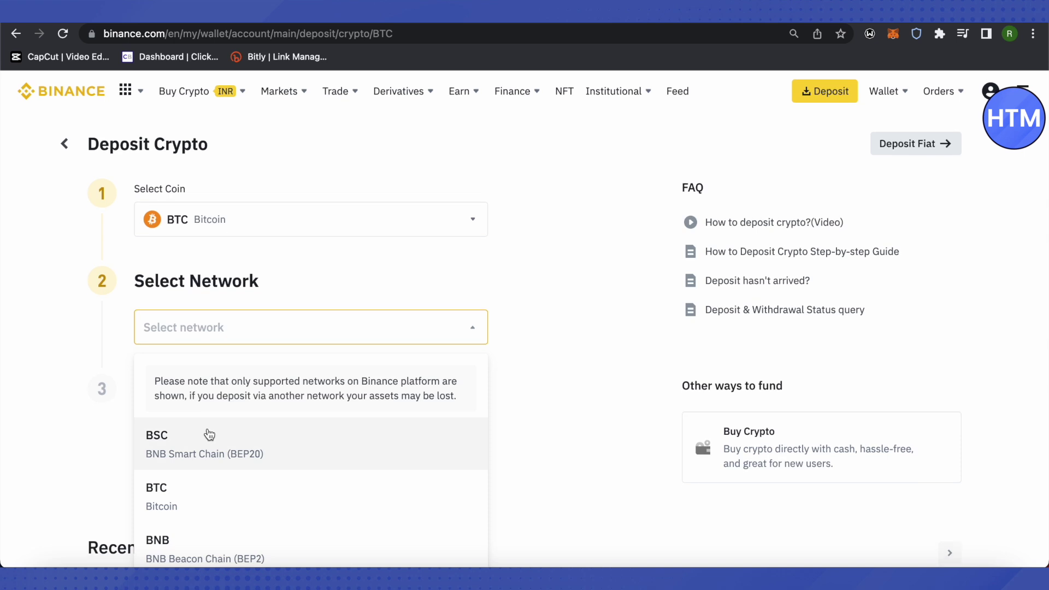
click(207, 497)
scroll(328, 451, down, 3)
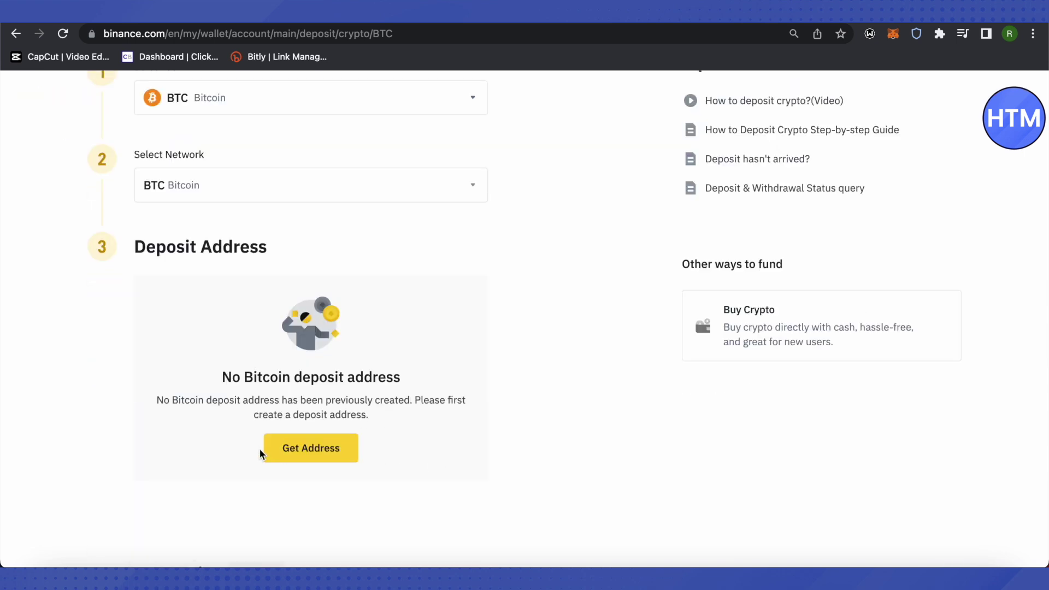
click(324, 449)
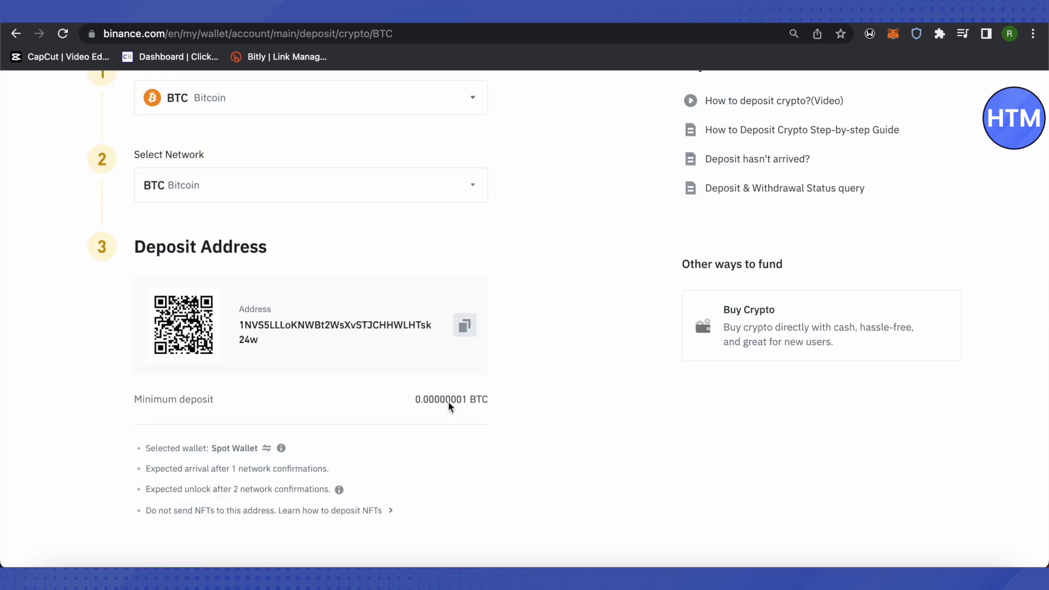
click(464, 326)
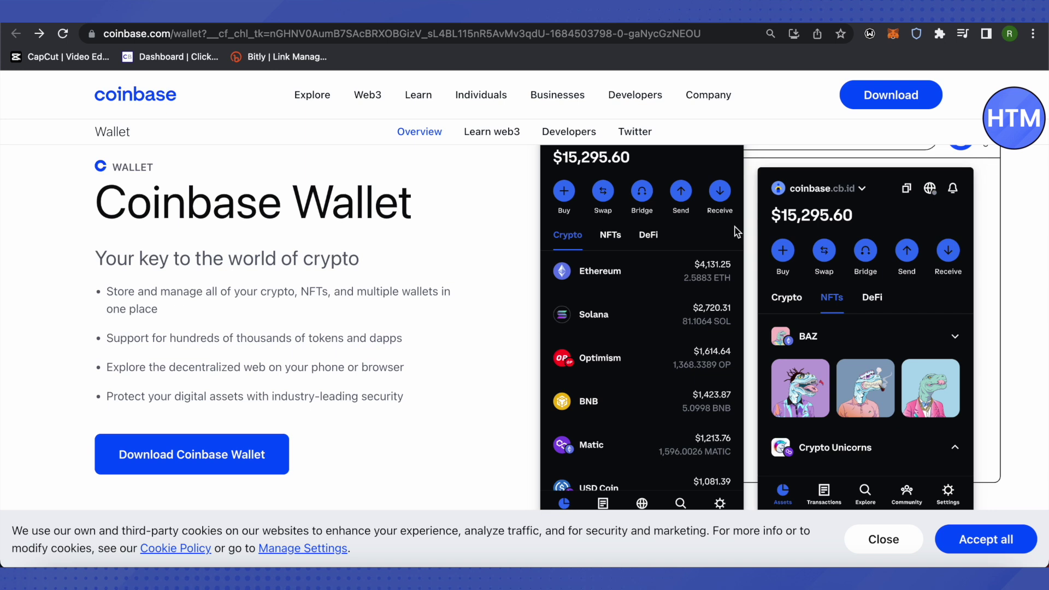
click(851, 25)
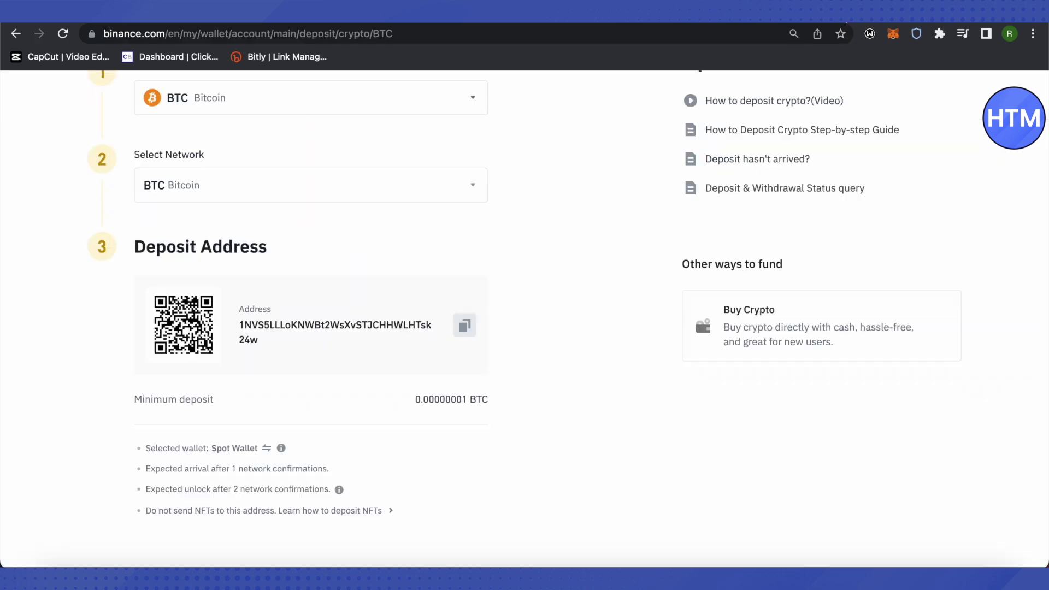
scroll(246, 213, up, 1)
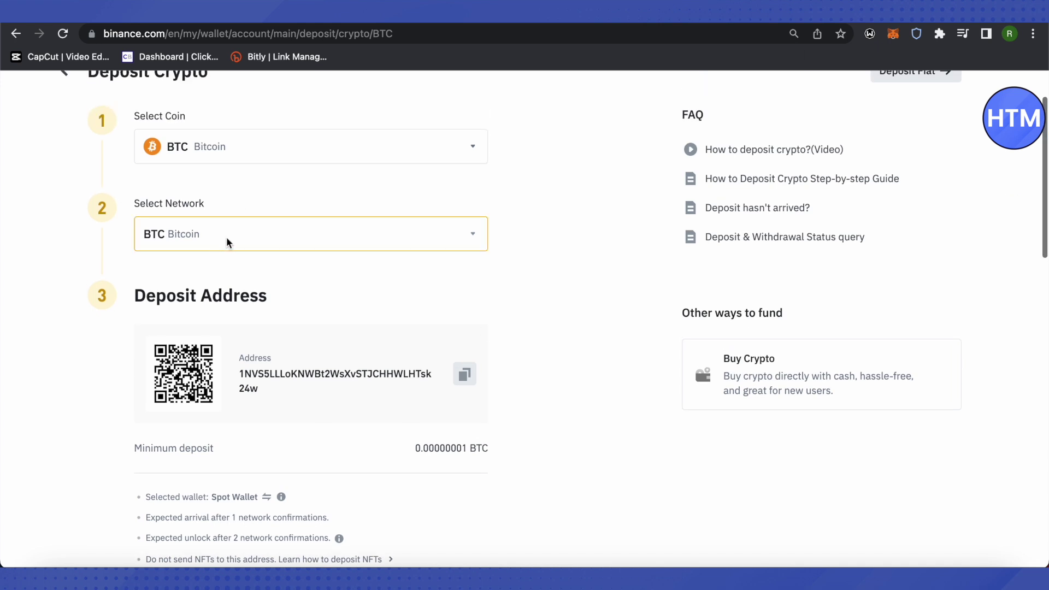
click(230, 234)
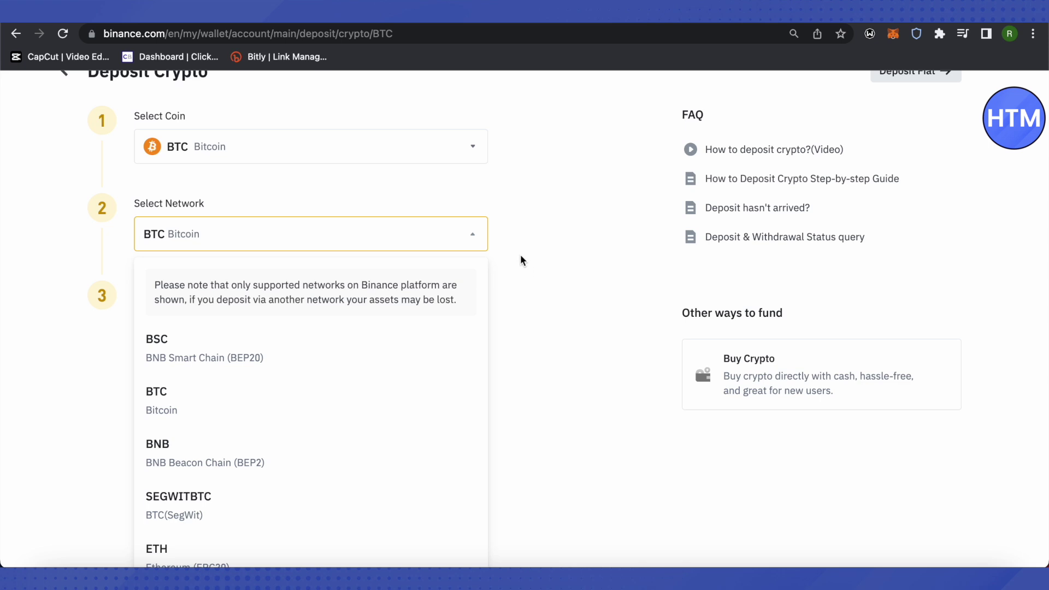
click(624, 155)
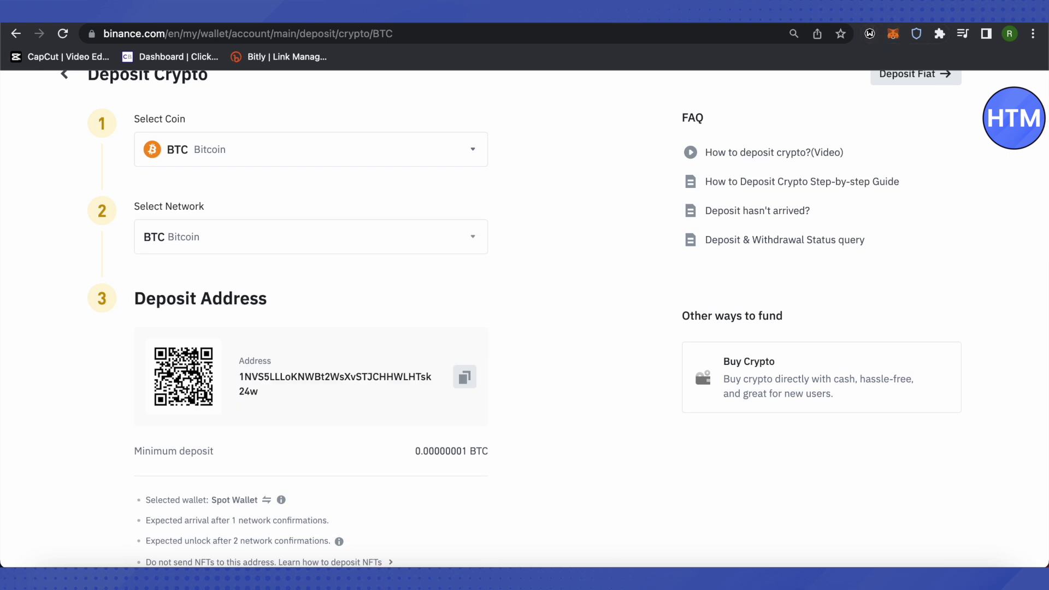
click(894, 12)
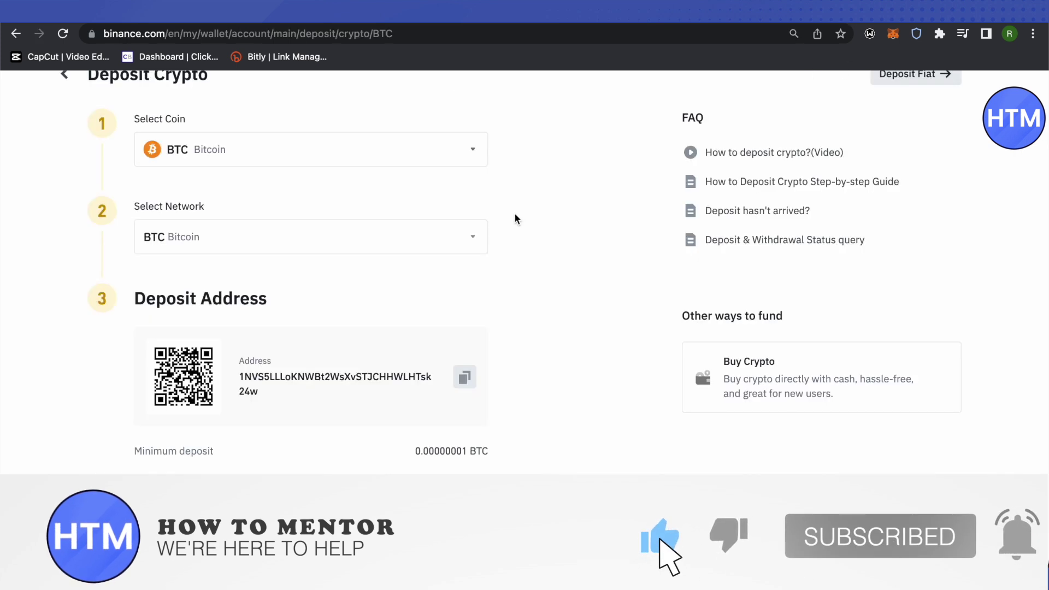
scroll(515, 219, up, 2)
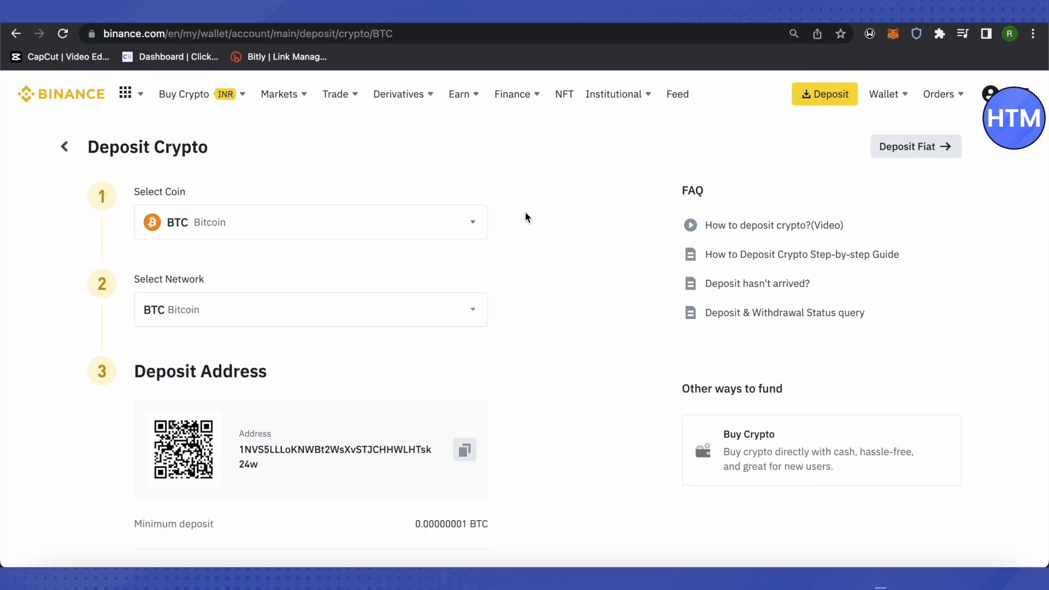